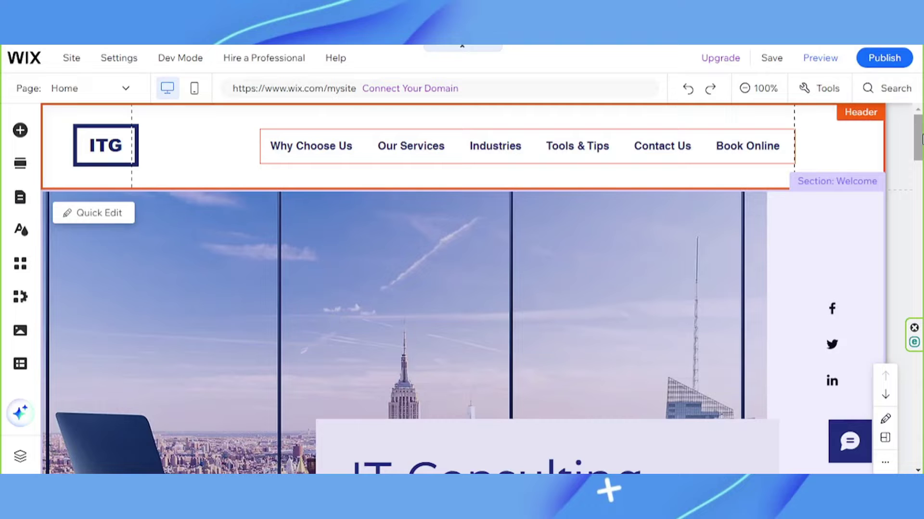
Search the App Market for 'wix forum' and open the Wix Forum app page
click(900, 190)
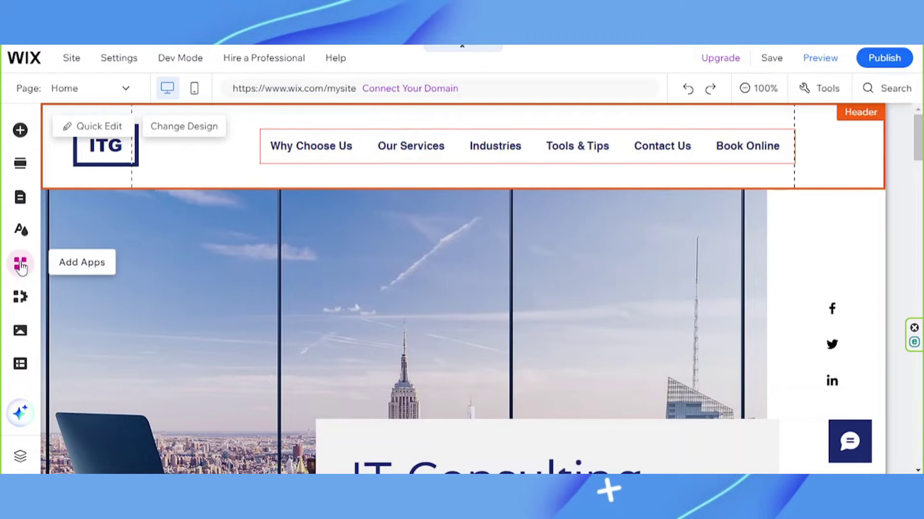
click(19, 268)
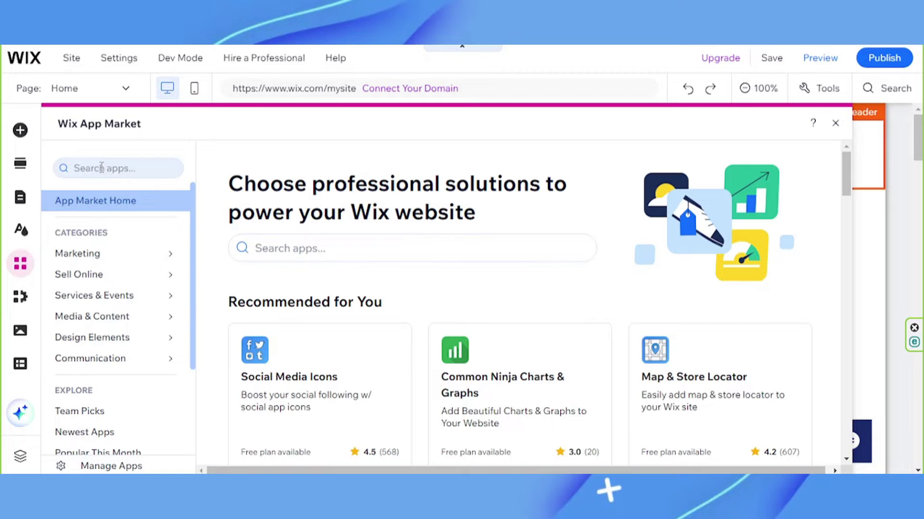
click(102, 167)
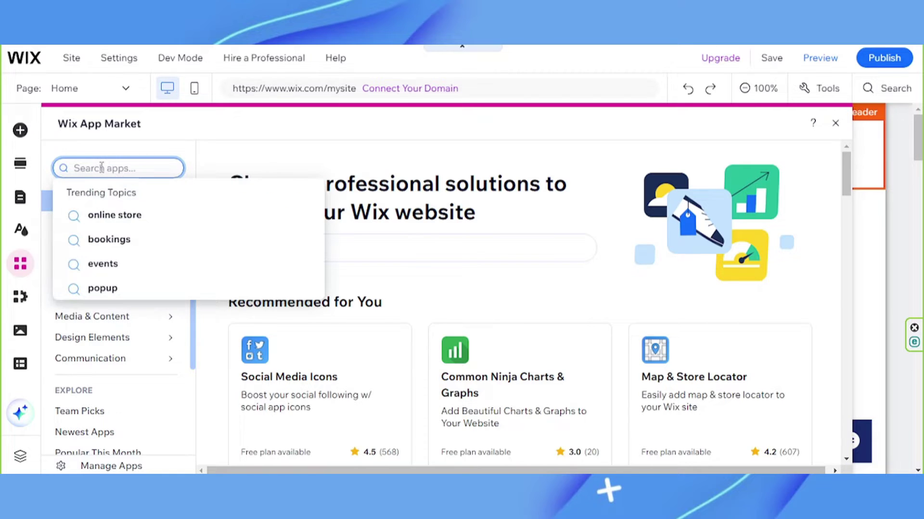
text(wix forum)
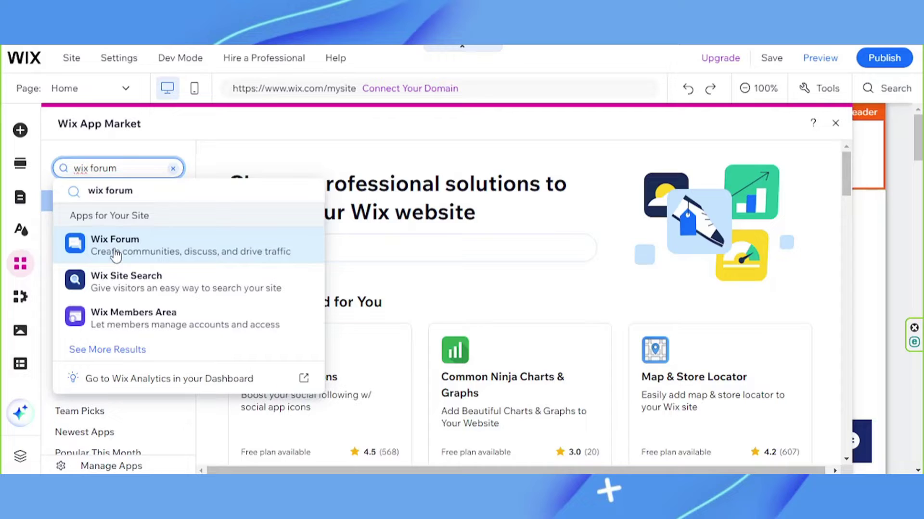
click(117, 252)
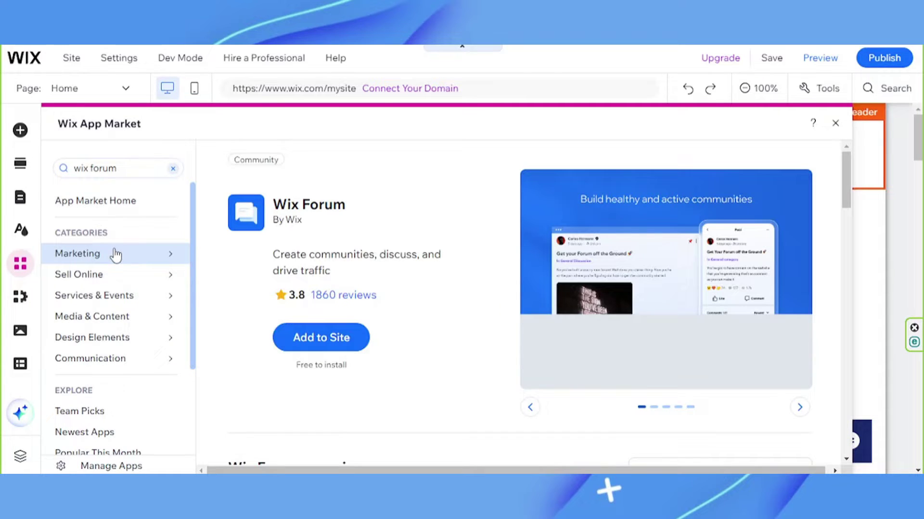
Add Wix Forum to the site with the List layout
click(315, 339)
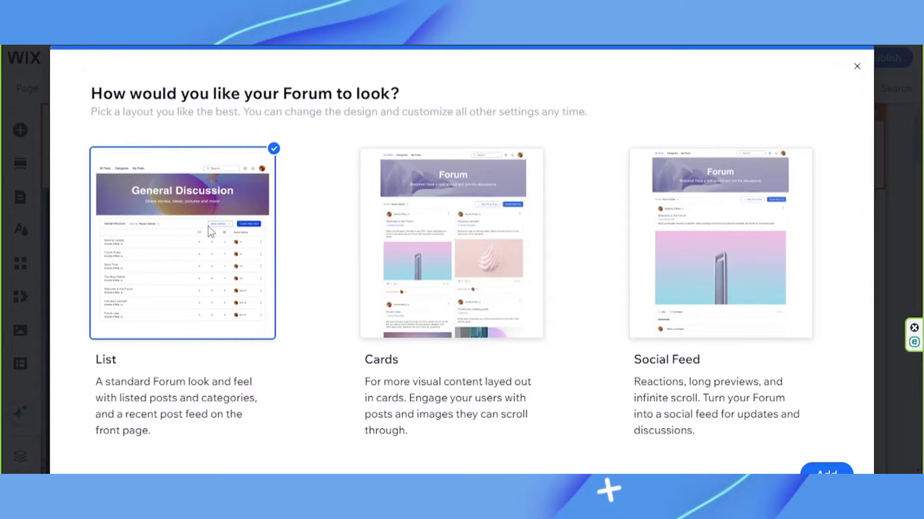
click(840, 471)
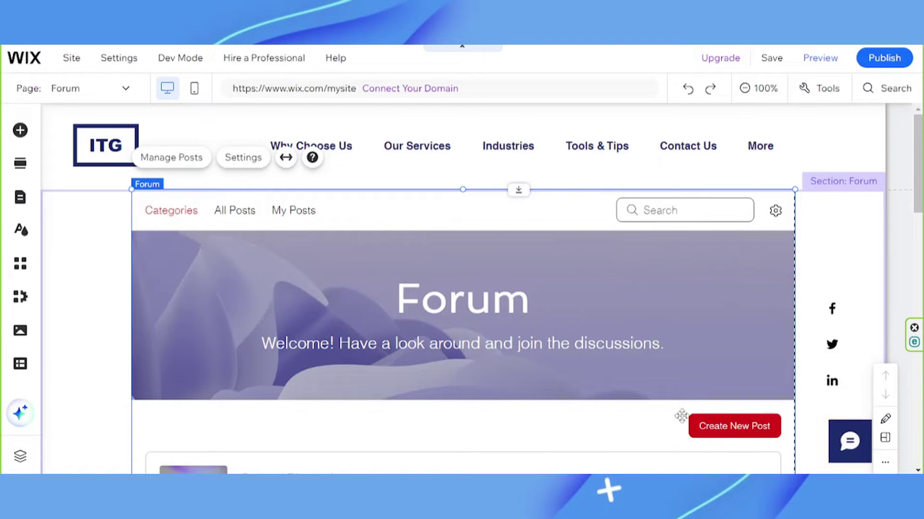
click(20, 198)
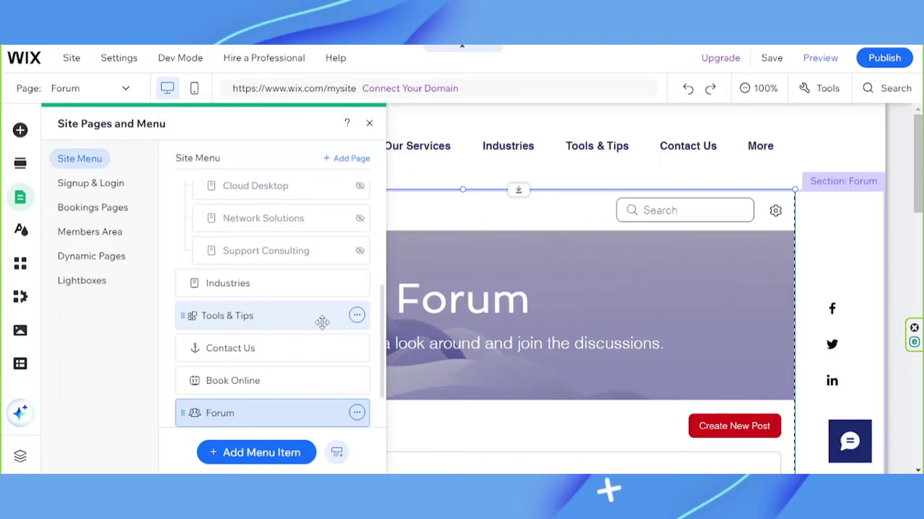
scroll(294, 332, down, 1)
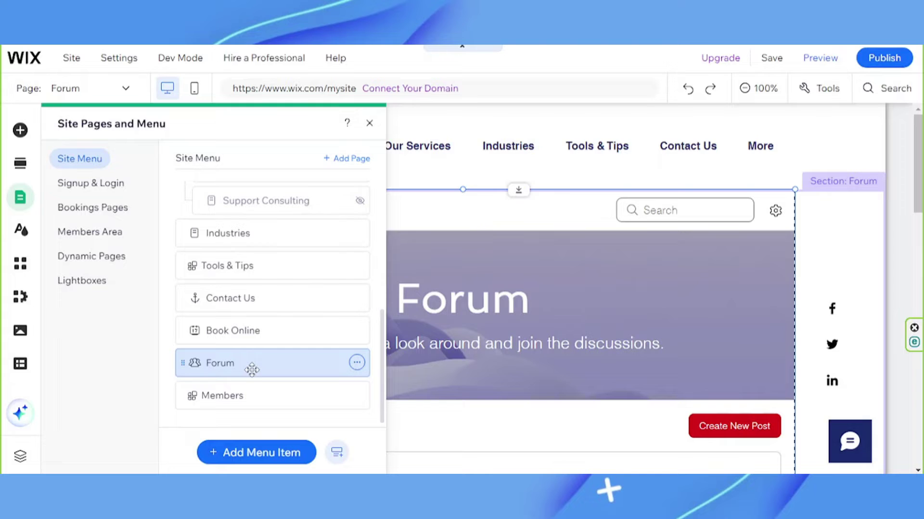
click(235, 409)
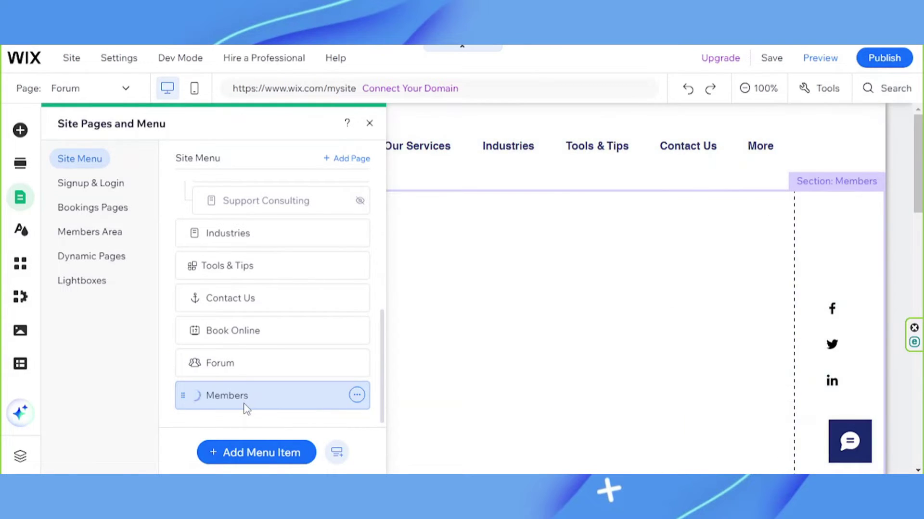
click(322, 377)
scroll(322, 376, down, 3)
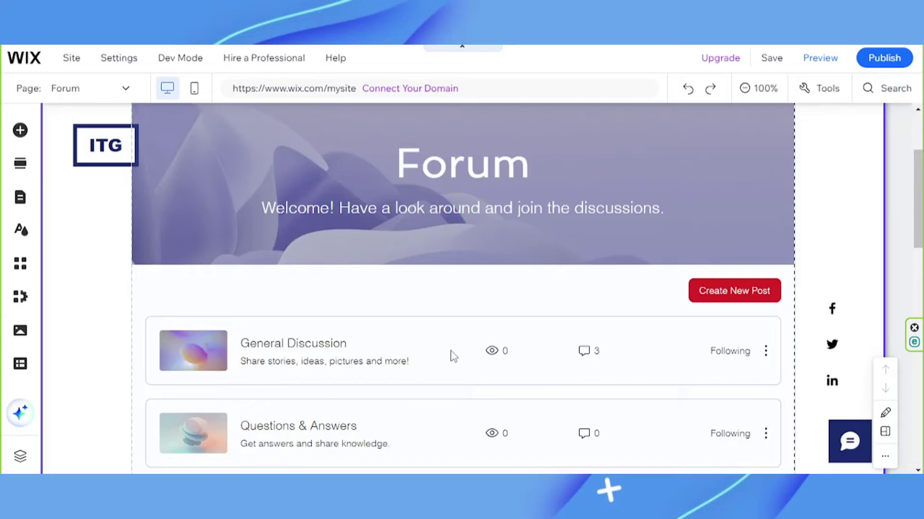
Browse the forum's Layout, Display, Design, Support and Add-Ons settings, then return to Main
scroll(452, 356, down, 7)
click(533, 313)
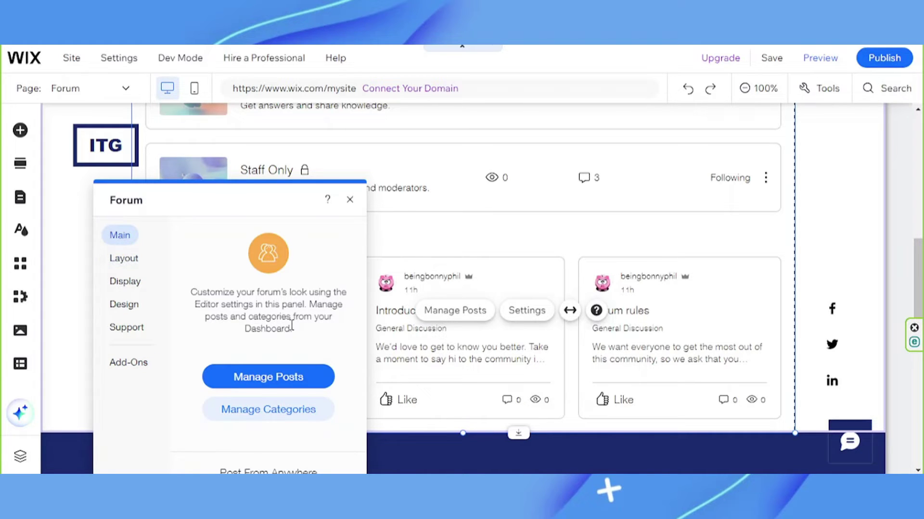
click(123, 261)
click(126, 285)
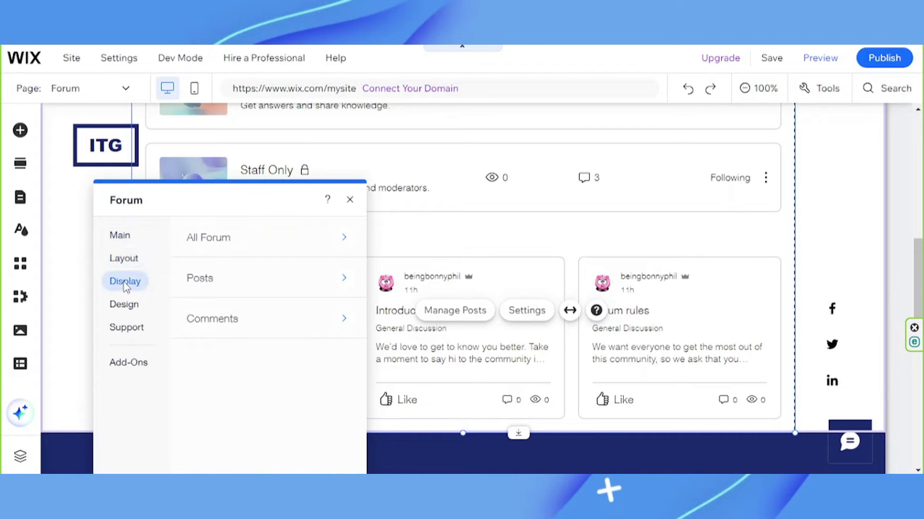
click(124, 305)
click(125, 328)
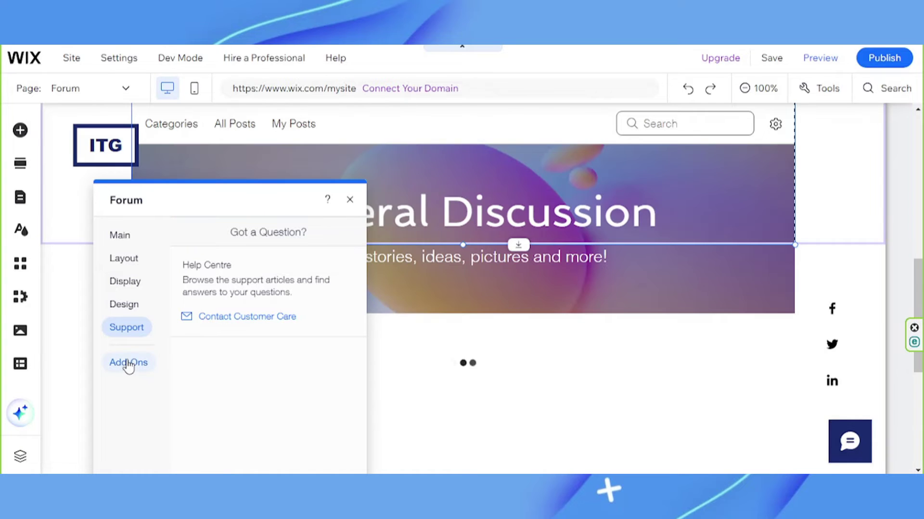
click(127, 364)
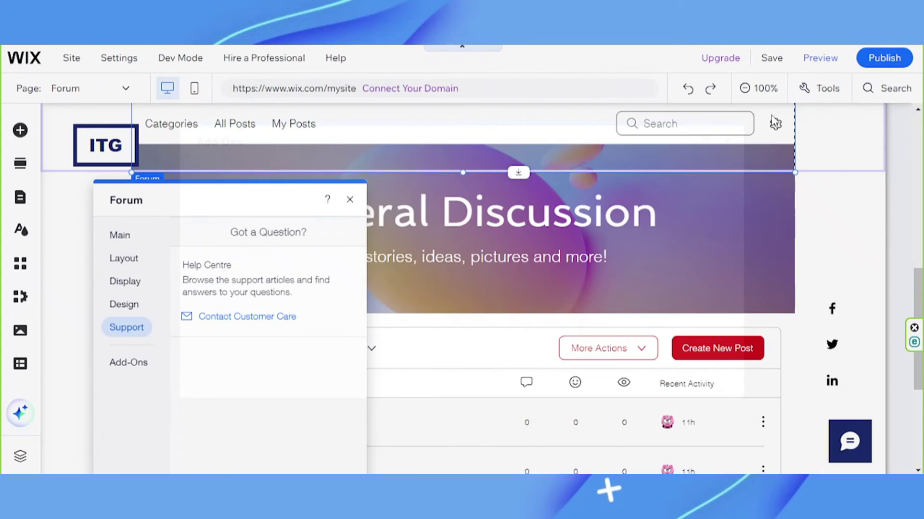
click(119, 236)
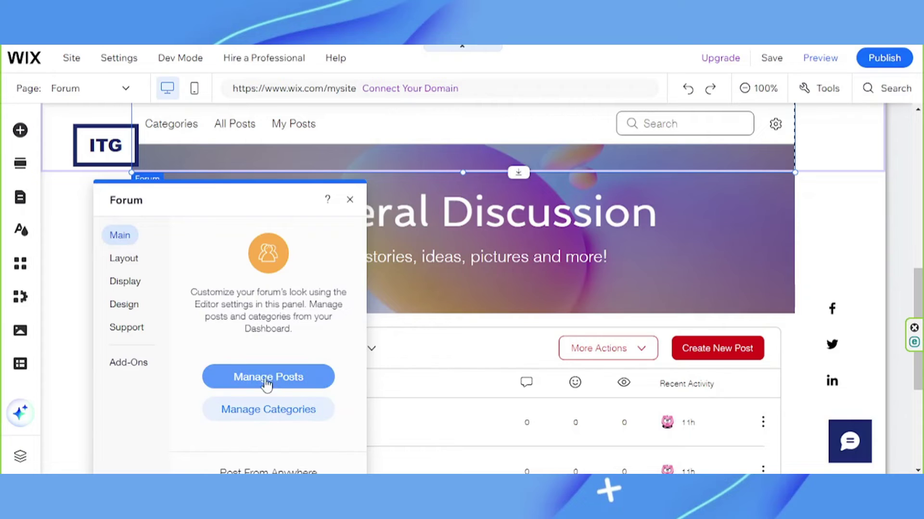
Go to Manage Posts, open Forum > Categories and dismiss the first-post suggestion
click(283, 381)
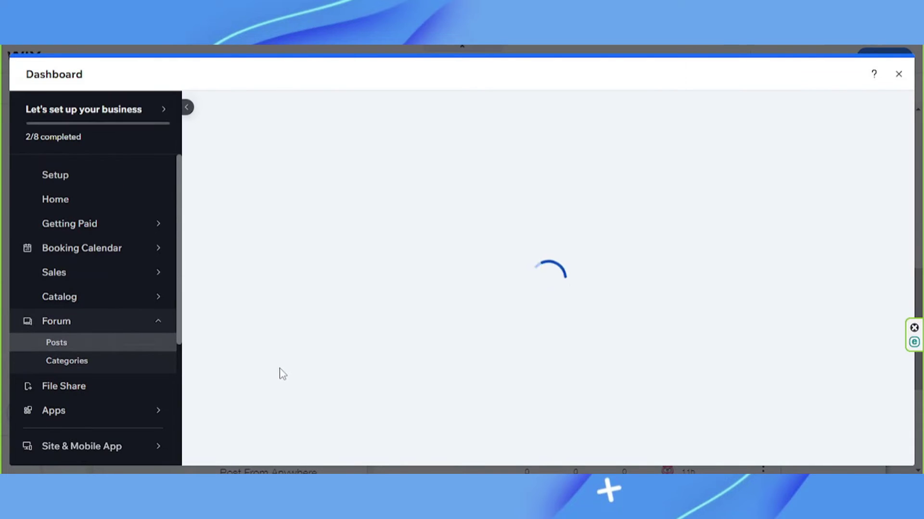
click(100, 369)
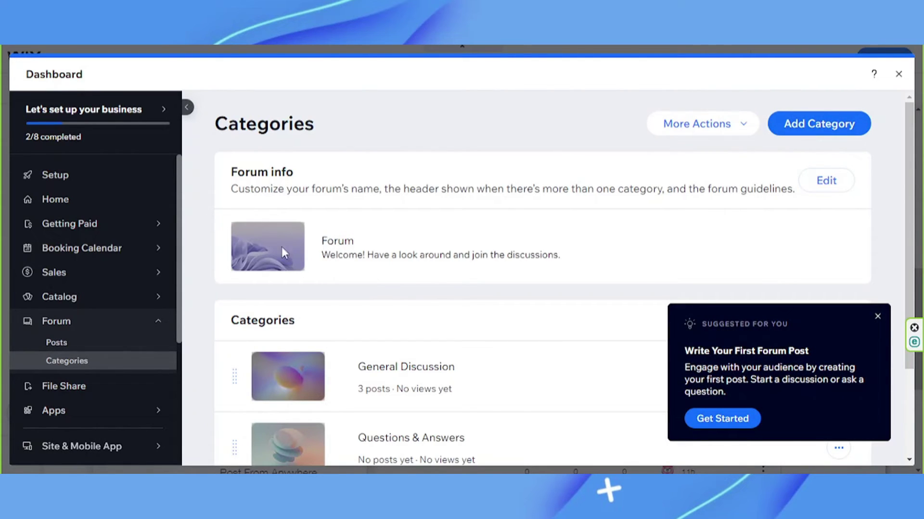
click(880, 320)
scroll(839, 326, down, 3)
scroll(838, 326, up, 2)
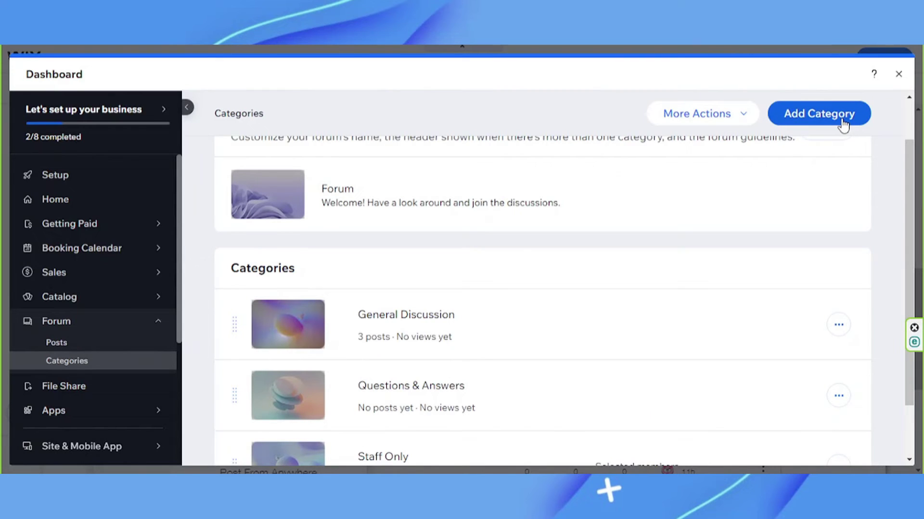
Create a new forum category and review its settings, keeping post viewing open to Everyone
click(843, 124)
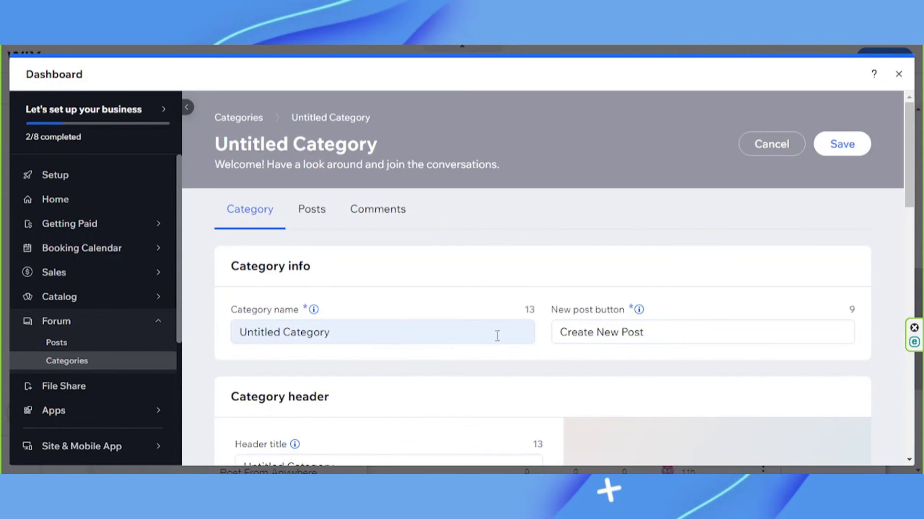
scroll(682, 373, down, 2)
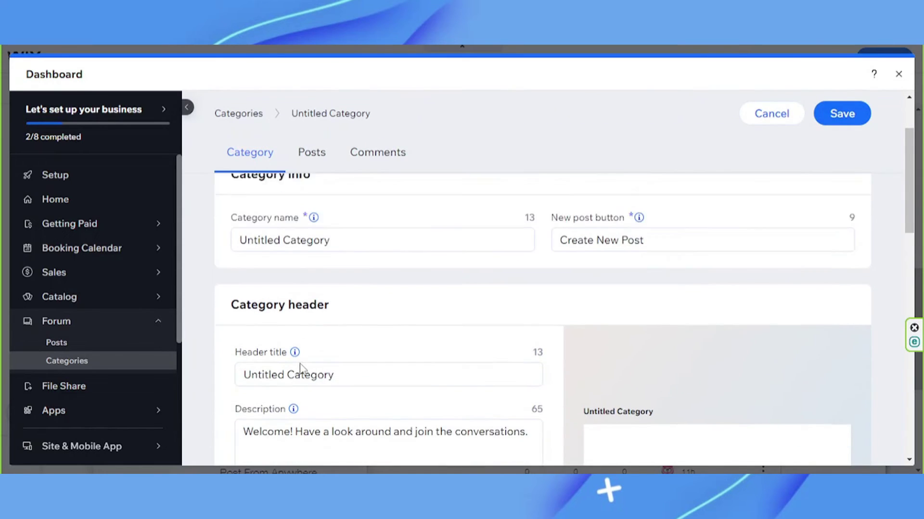
scroll(299, 370, down, 8)
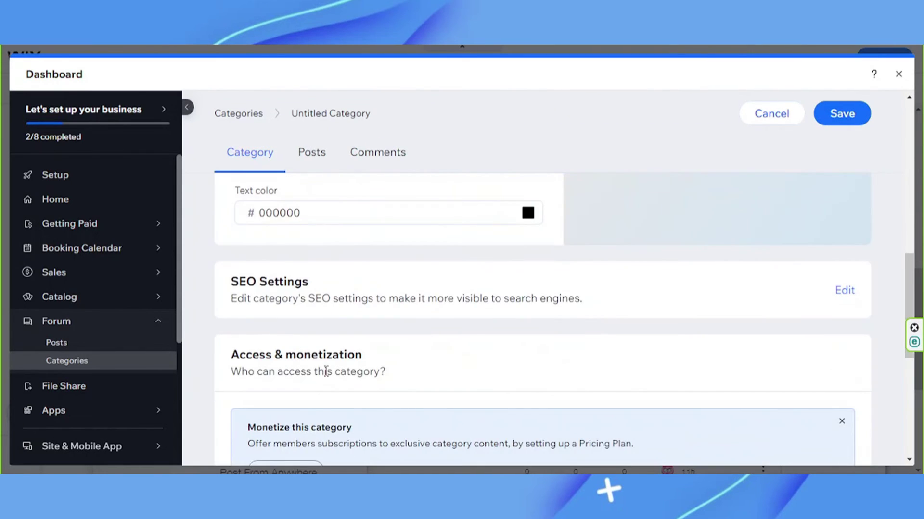
scroll(326, 371, up, 5)
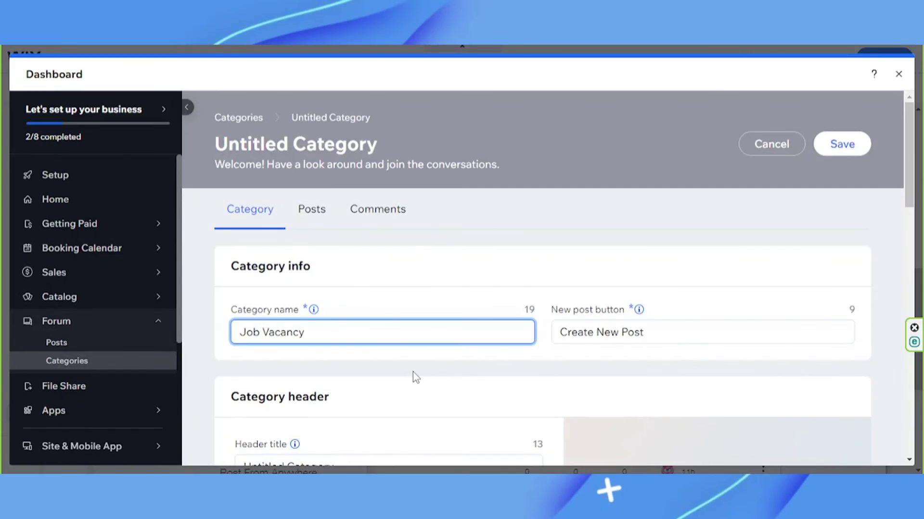
scroll(414, 372, down, 2)
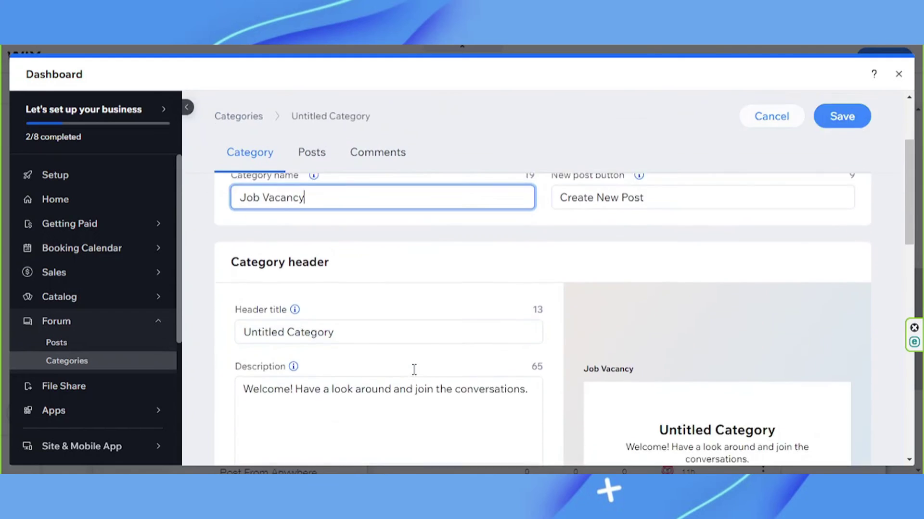
scroll(413, 370, down, 8)
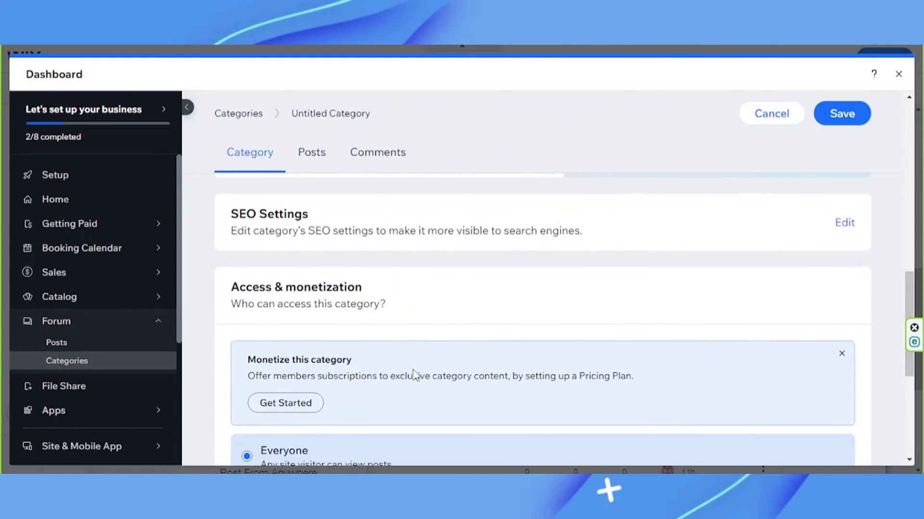
scroll(414, 375, down, 3)
scroll(414, 377, down, 2)
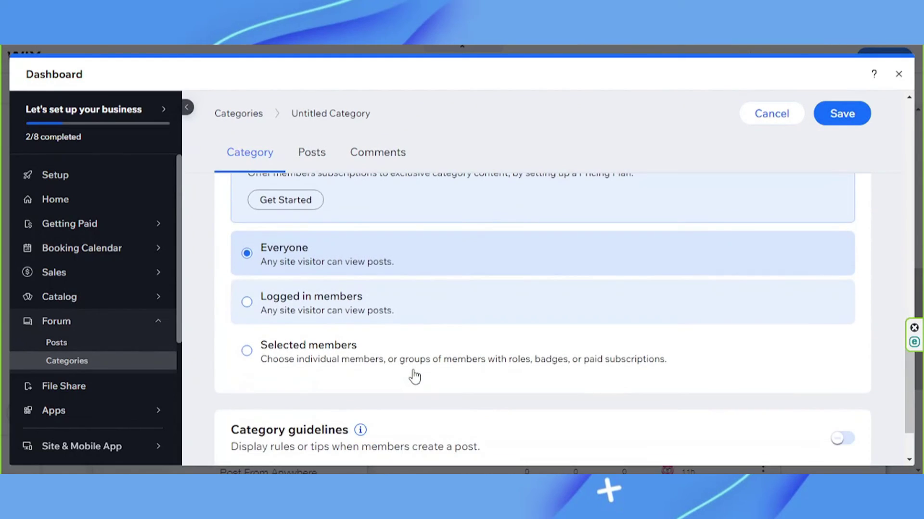
scroll(414, 377, up, 2)
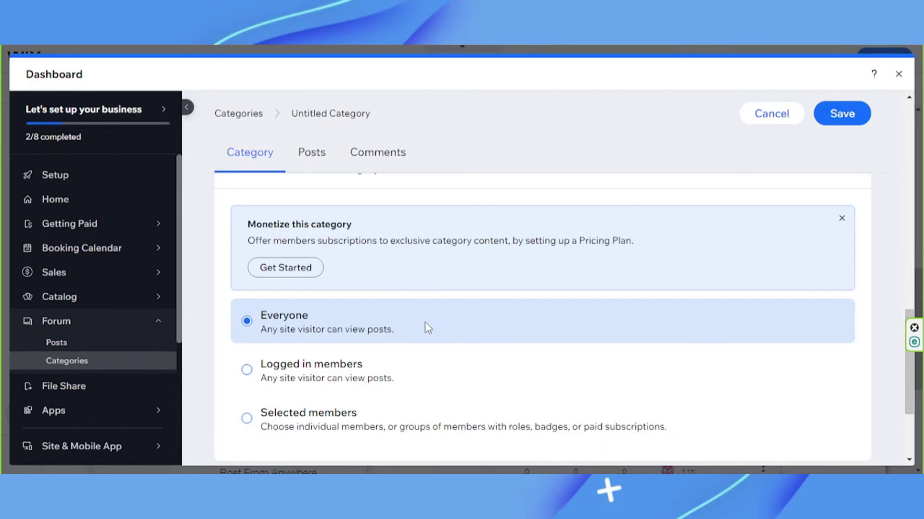
Keep Post permission on 'Everyone with access' and save the Job Vacancy category
click(319, 166)
drag(231, 283, 337, 284)
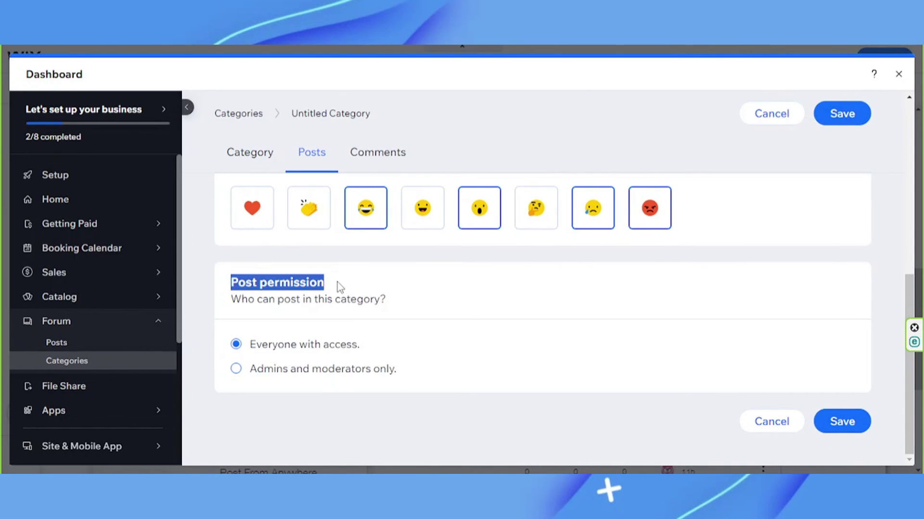
click(302, 347)
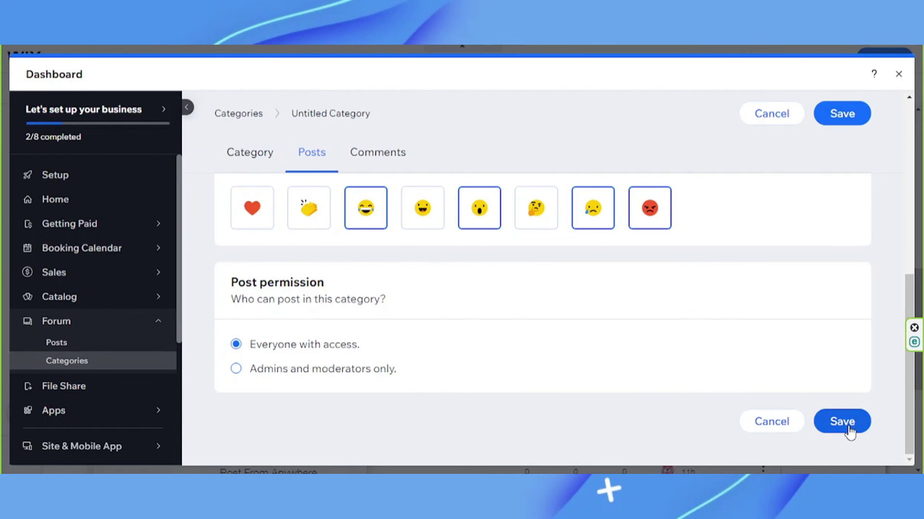
scroll(826, 183, up, 4)
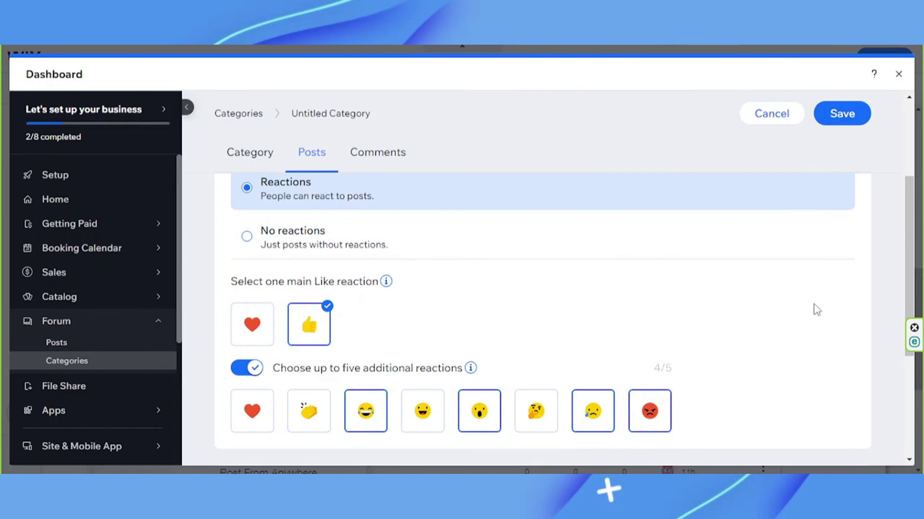
scroll(815, 309, down, 4)
click(839, 420)
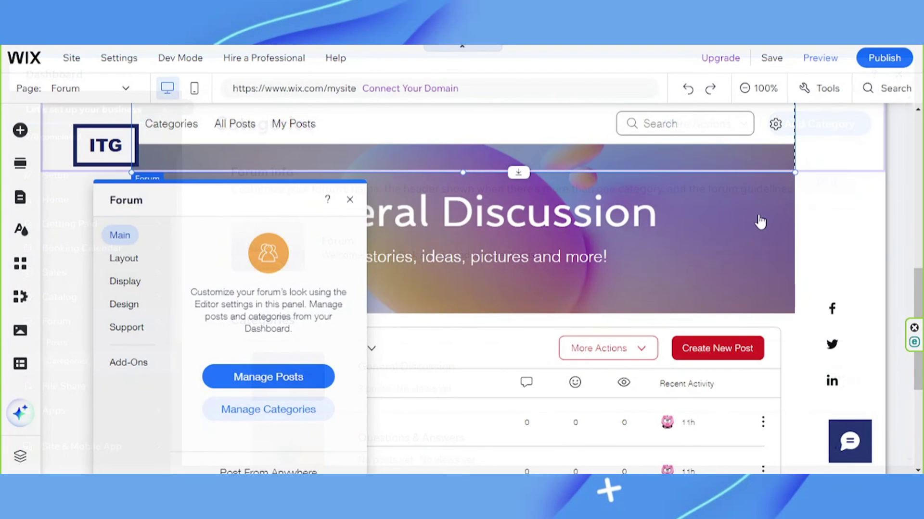
Close the Forum settings panel and scroll down to the General Discussion posts
click(806, 274)
scroll(808, 277, down, 2)
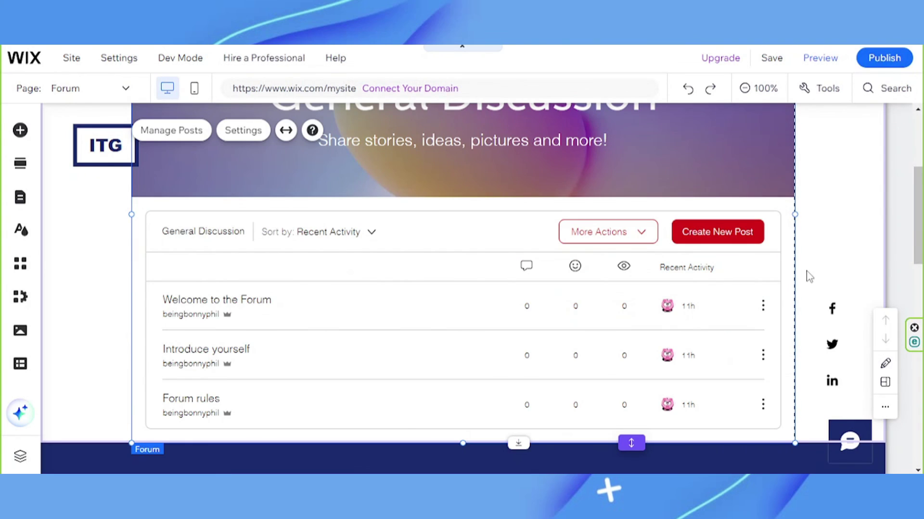